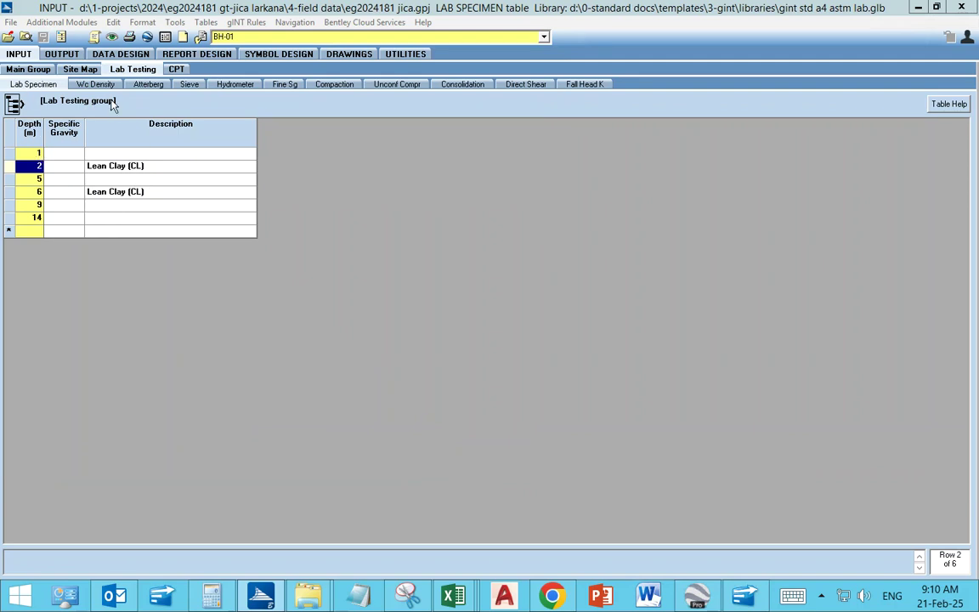
# Step: Open the Hydrometer lab testing table for BH-01 and add a record at depth 2 m
pyautogui.click(231, 87)
pyautogui.click(267, 37)
pyautogui.click(242, 67)
pyautogui.click(30, 156)
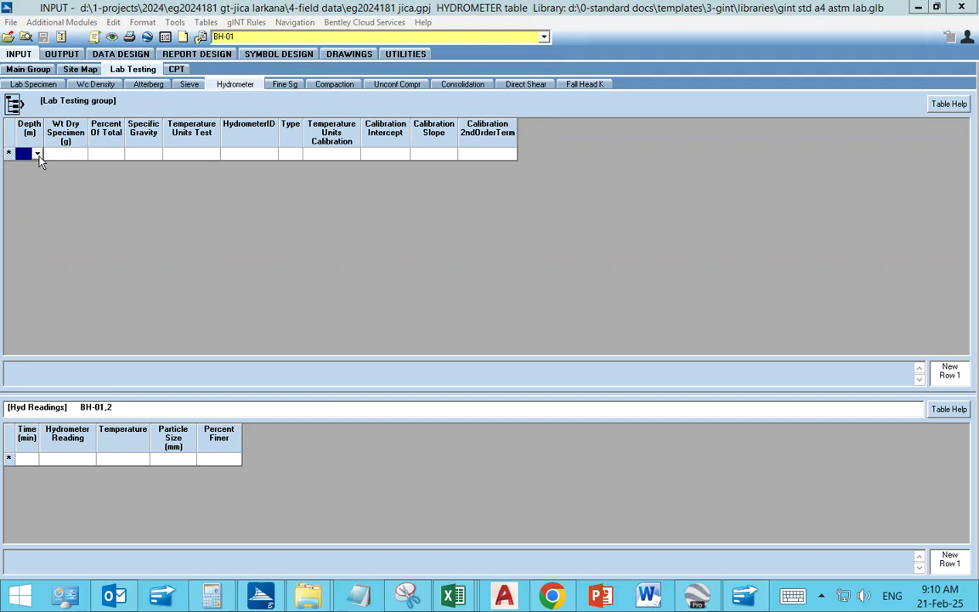
pyautogui.click(38, 154)
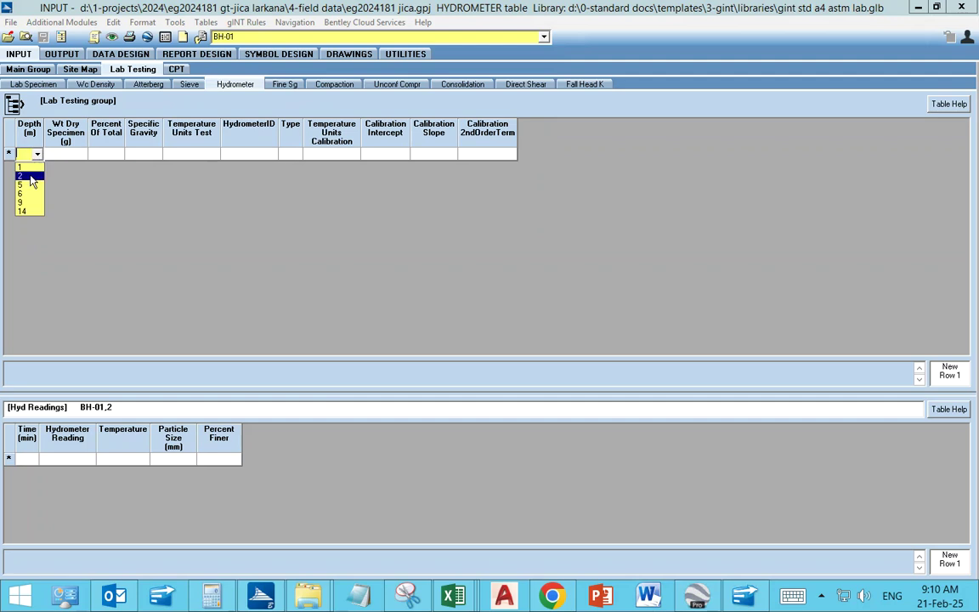
pyautogui.click(30, 178)
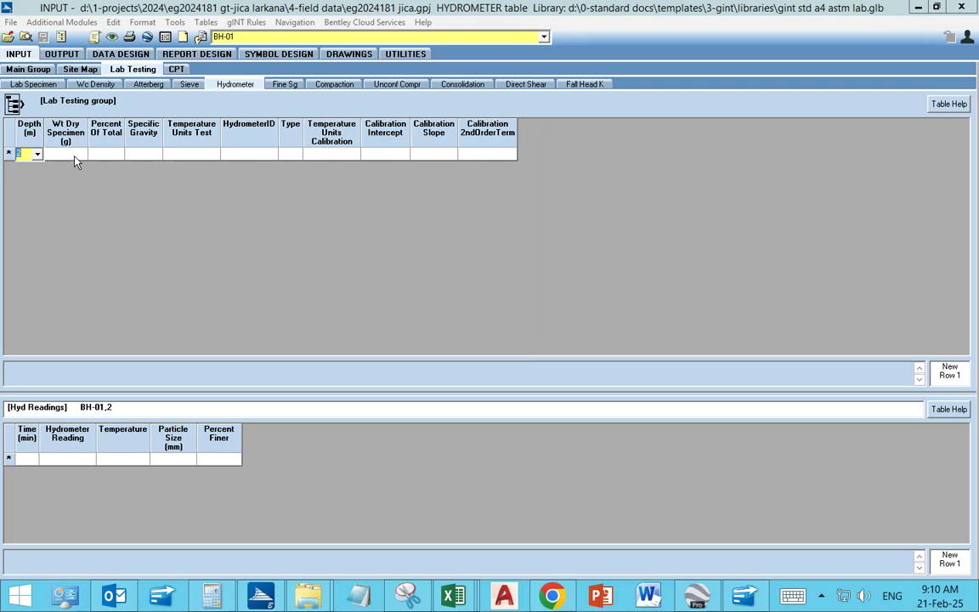
pyautogui.press('Tab')
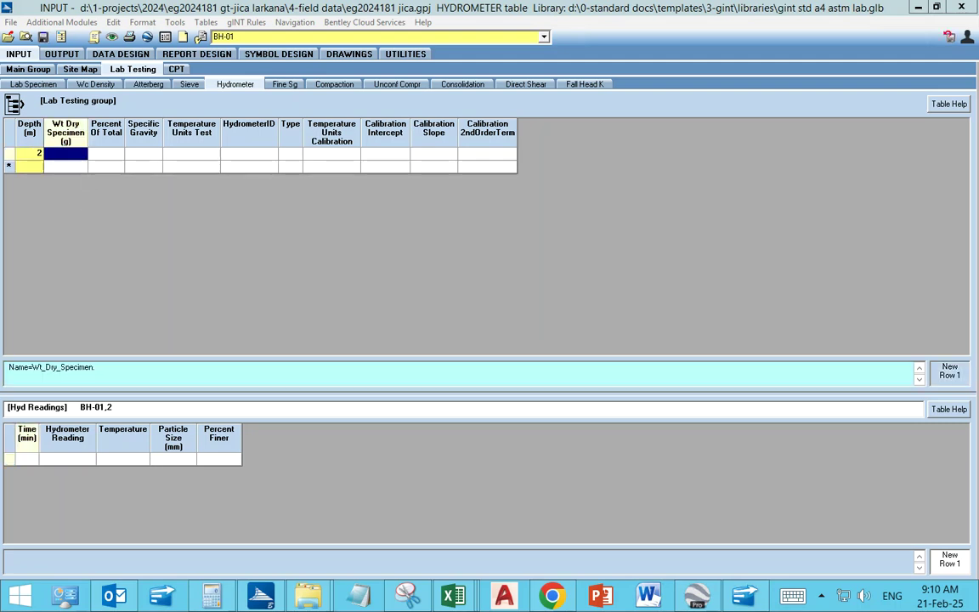
# Step: Show gINT beside the Excel hydrometer sheet and enter its 50 g mass of soil tested as the dry specimen weight
pyautogui.press('super+Down')
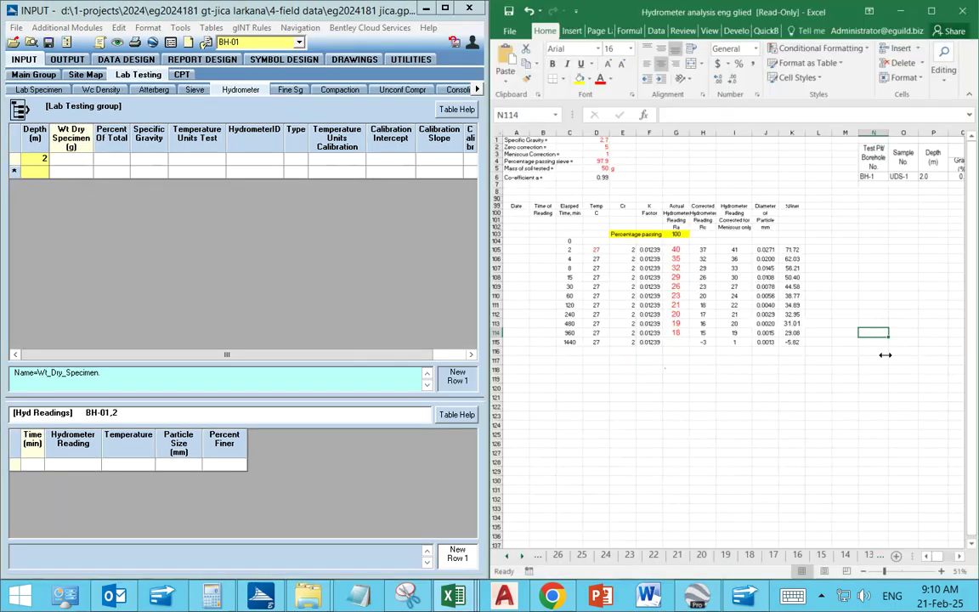
pyautogui.click(733, 361)
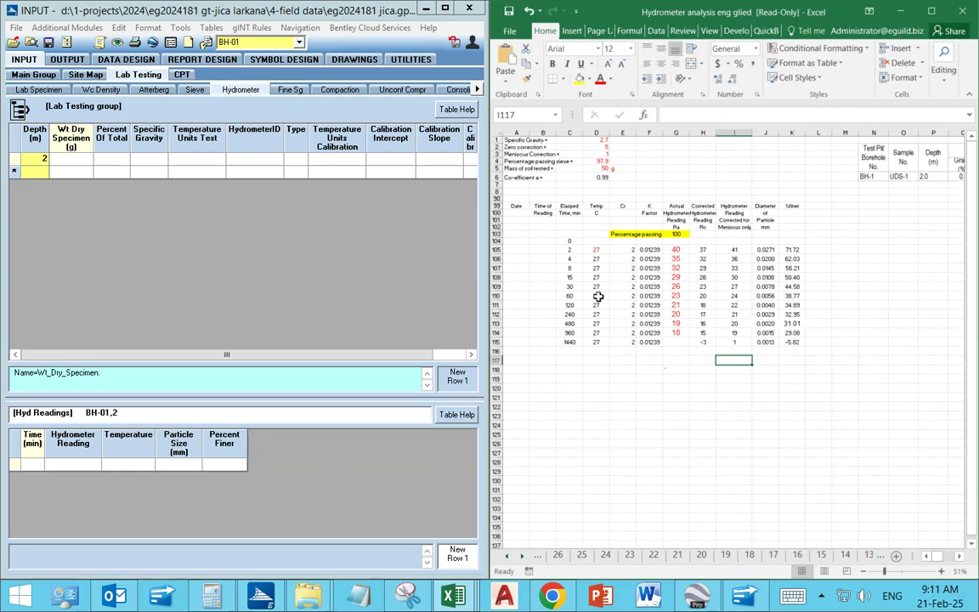
pyautogui.click(282, 278)
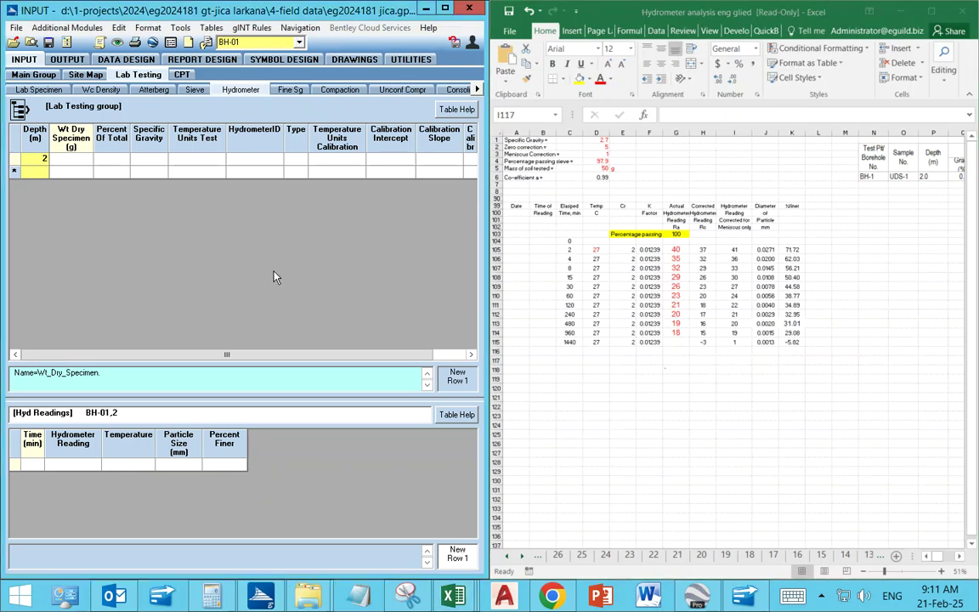
pyautogui.click(66, 162)
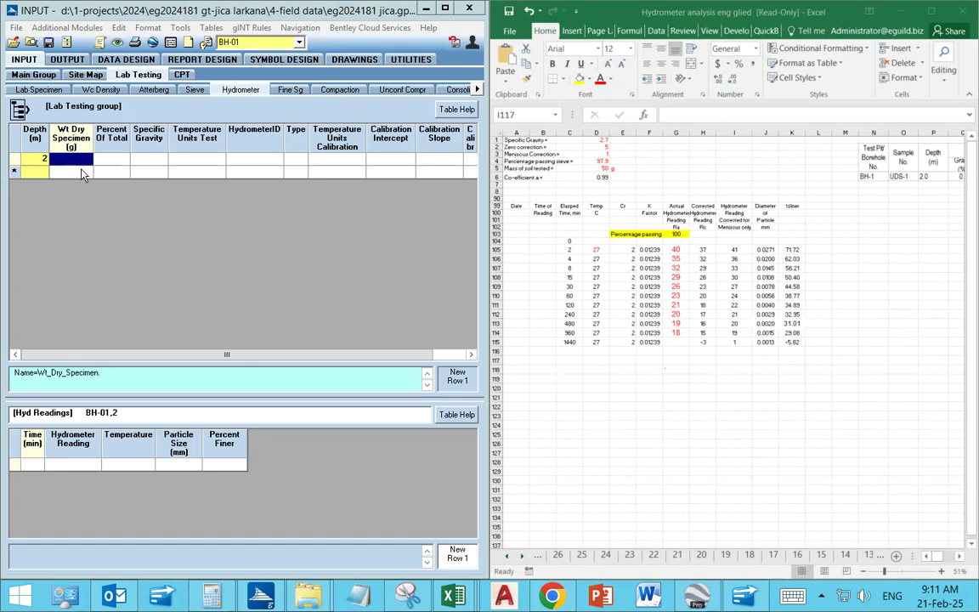
pyautogui.click(601, 170)
pyautogui.click(600, 168)
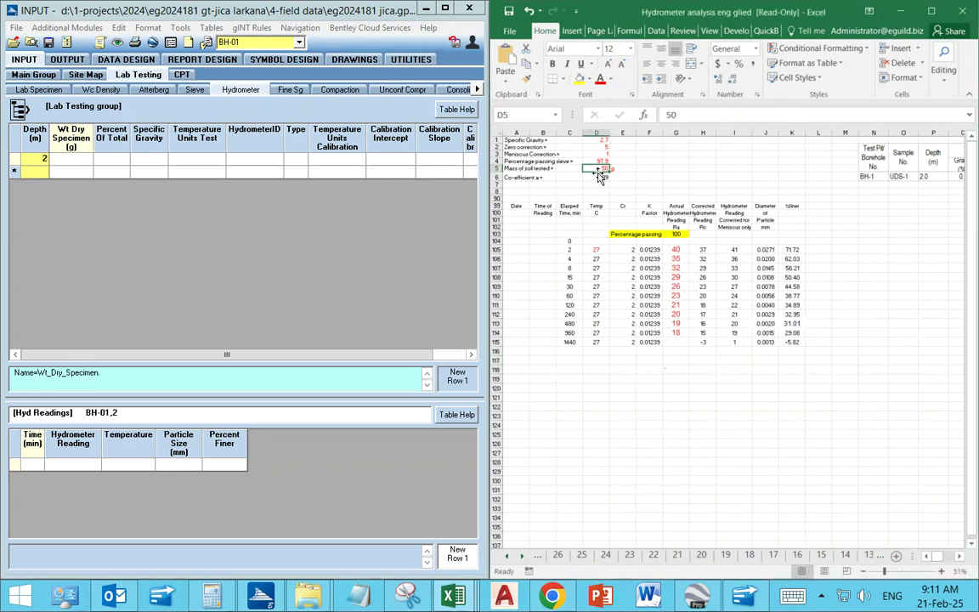
pyautogui.click(75, 165)
pyautogui.write('50')
pyautogui.press('Tab')
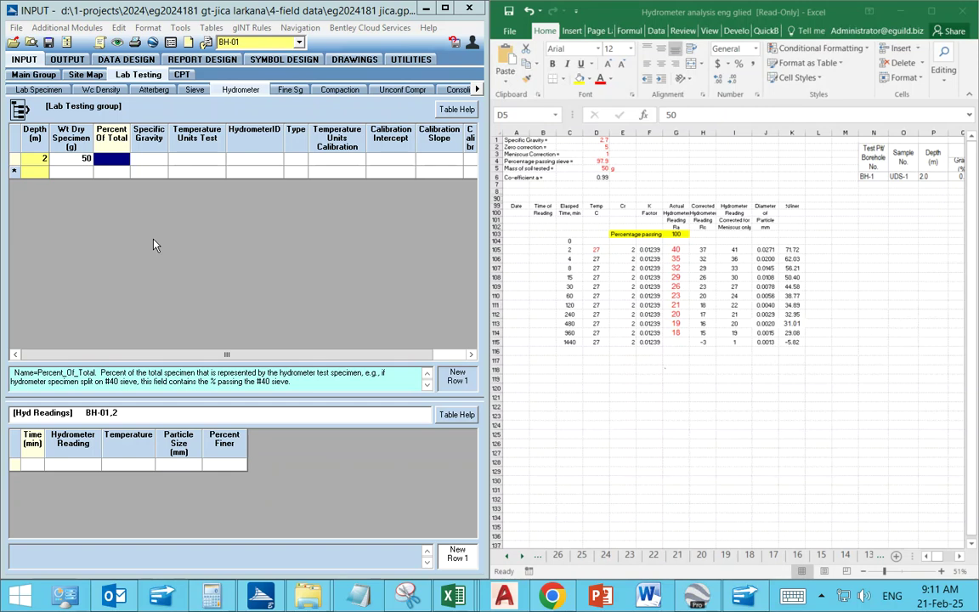
# Step: Copy the percentage passing sieve value, 97.9, from Excel into Percent Of Total for the 2 m specimen
pyautogui.click(598, 161)
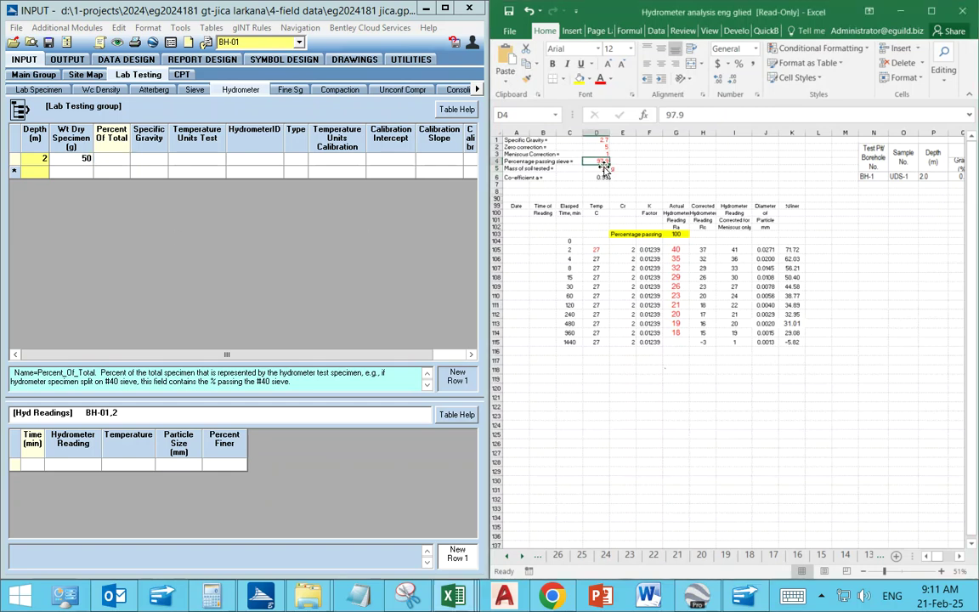
pyautogui.hotkey('ctrl', 'c')
pyautogui.click(117, 162)
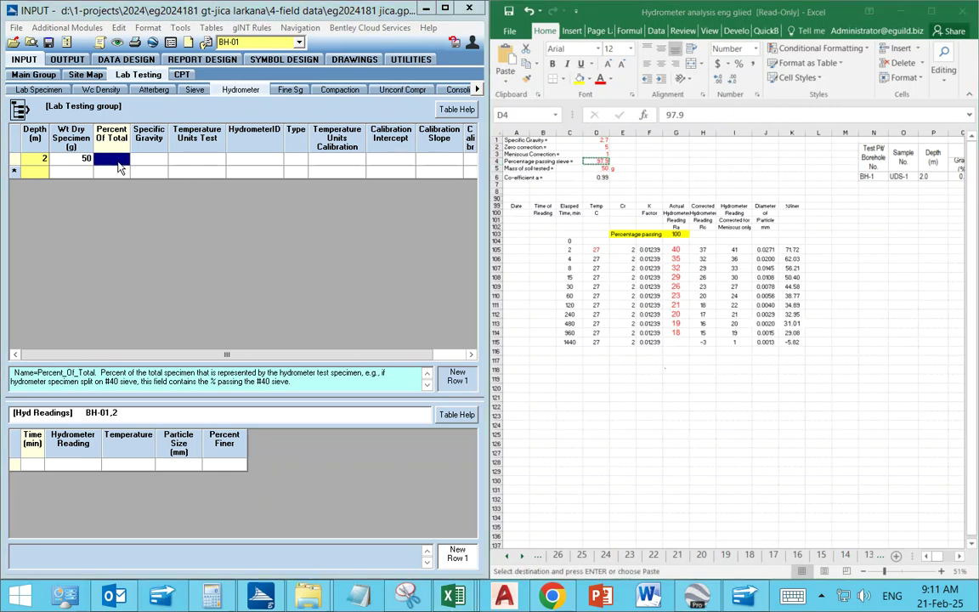
pyautogui.hotkey('ctrl', 'v')
pyautogui.click(119, 173)
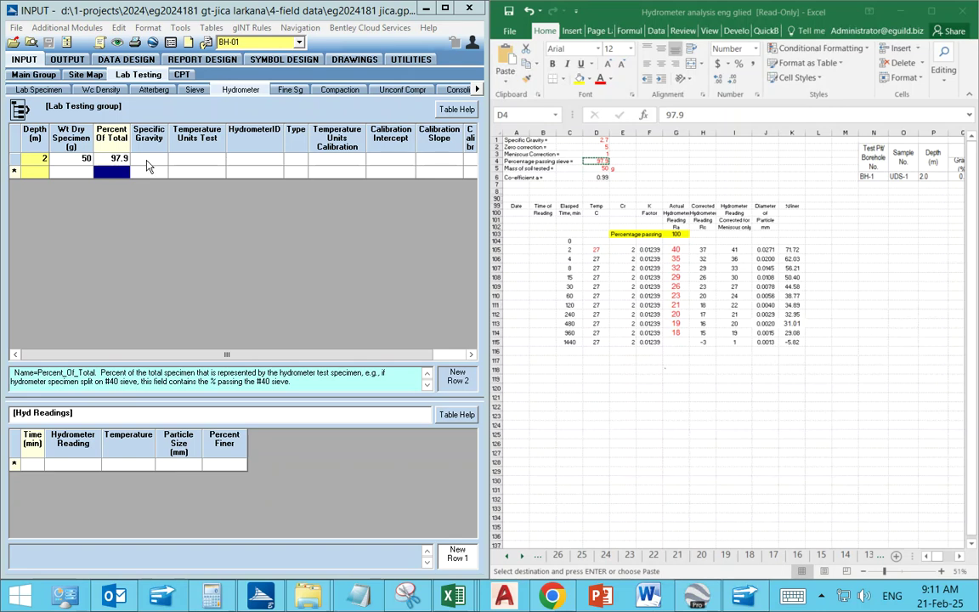
# Step: Set the 2 m specimen's specific gravity to 2.7 and its test temperature units to Centigrade
pyautogui.click(146, 161)
pyautogui.write('2.')
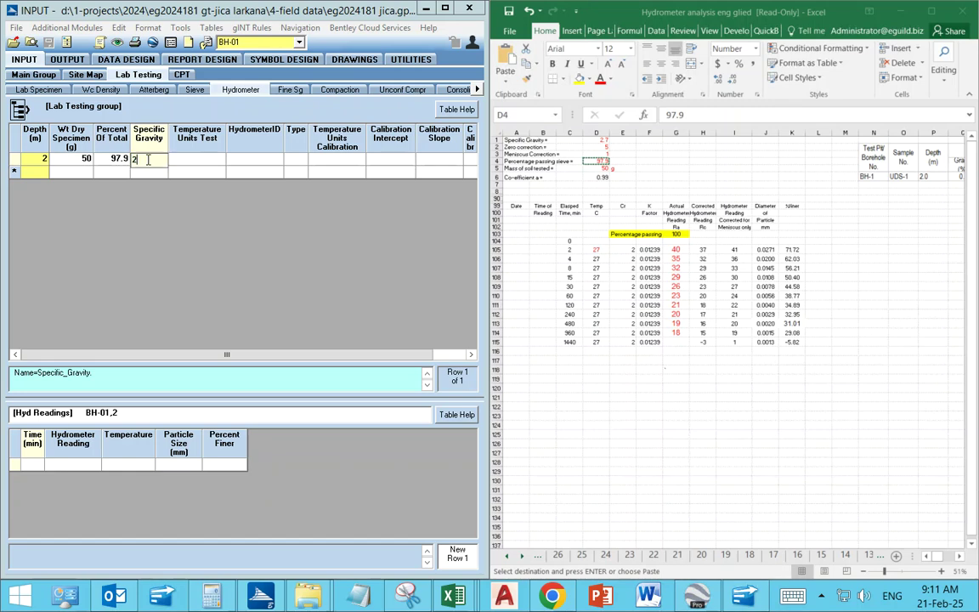
pyautogui.write('7')
pyautogui.press('Tab')
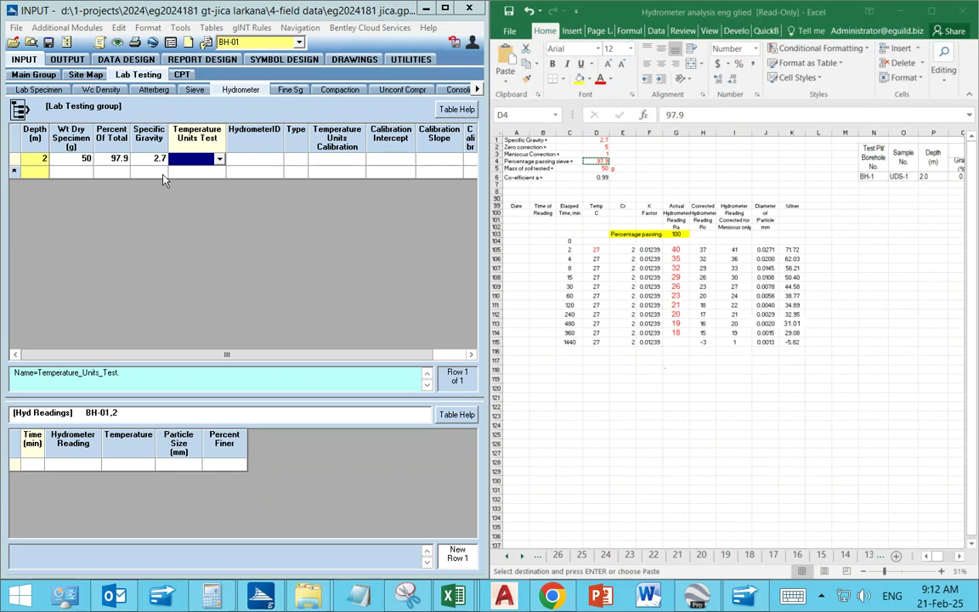
pyautogui.click(219, 160)
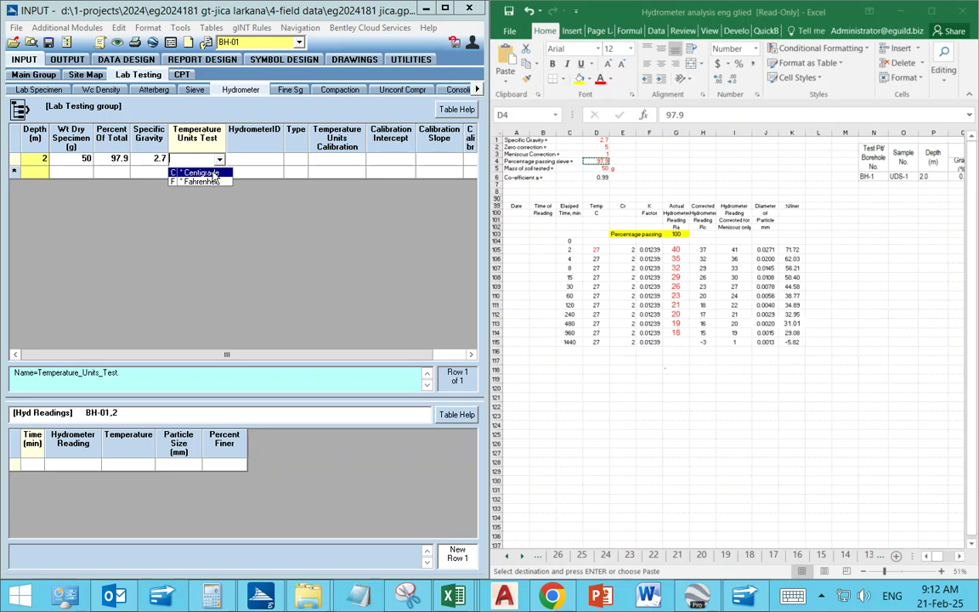
pyautogui.click(208, 172)
pyautogui.press('Tab')
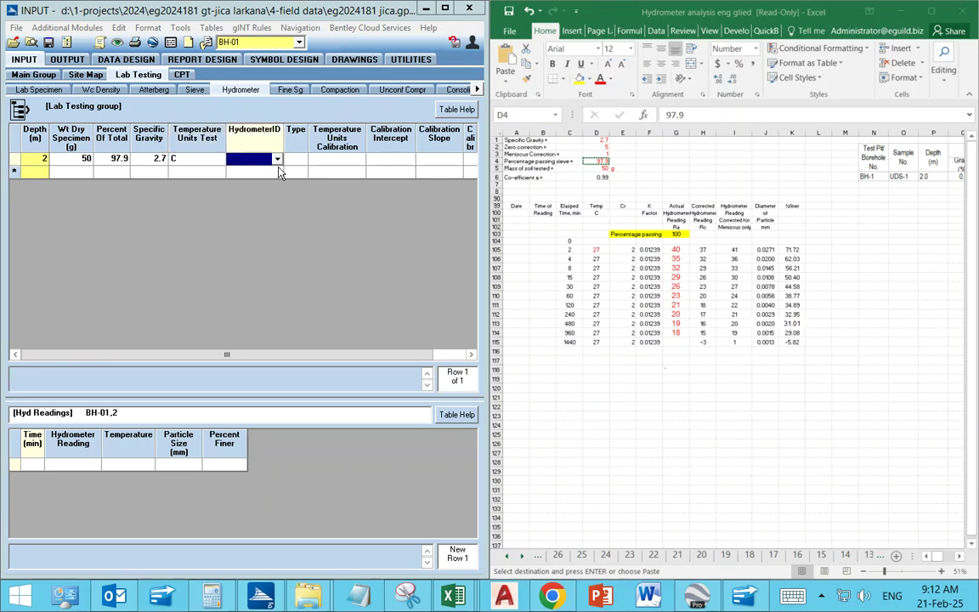
# Step: Assign hydrometer EG_Hyd_152A to the 2 m specimen with type 152H
pyautogui.click(278, 162)
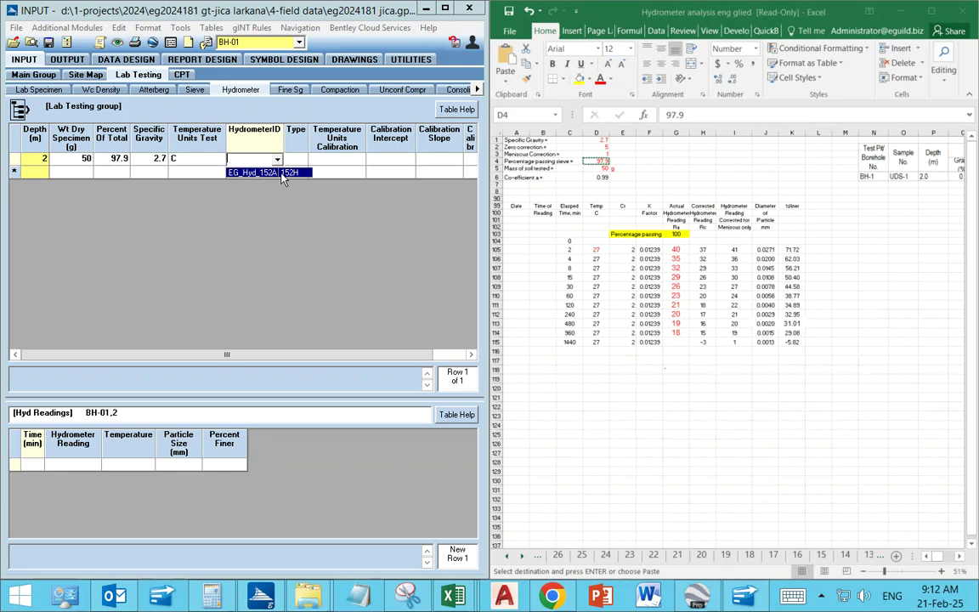
pyautogui.click(280, 174)
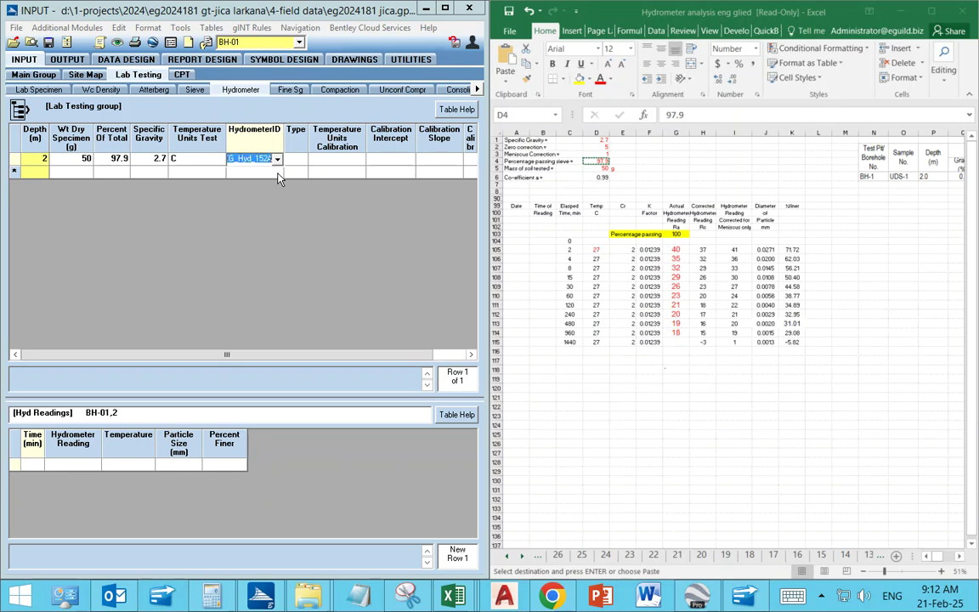
pyautogui.click(294, 160)
pyautogui.click(301, 160)
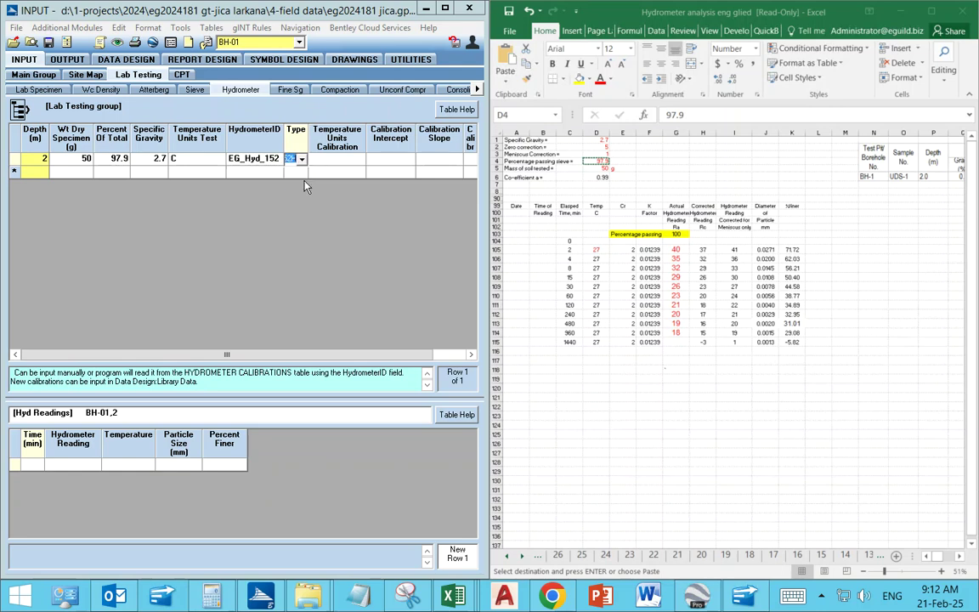
# Step: Set the calibration temperature units of the 2 m hydrometer record to Centigrade
pyautogui.click(323, 160)
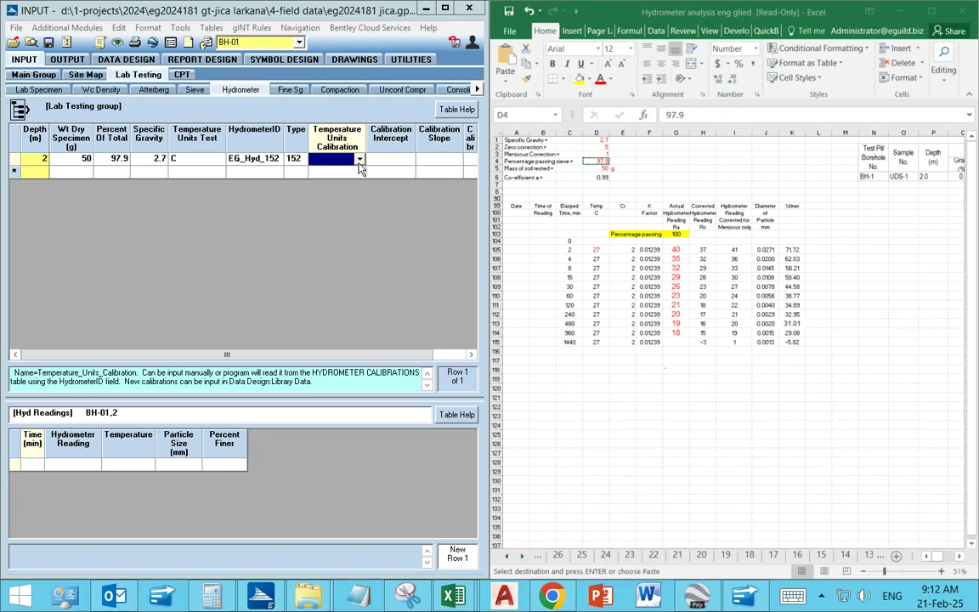
pyautogui.click(360, 160)
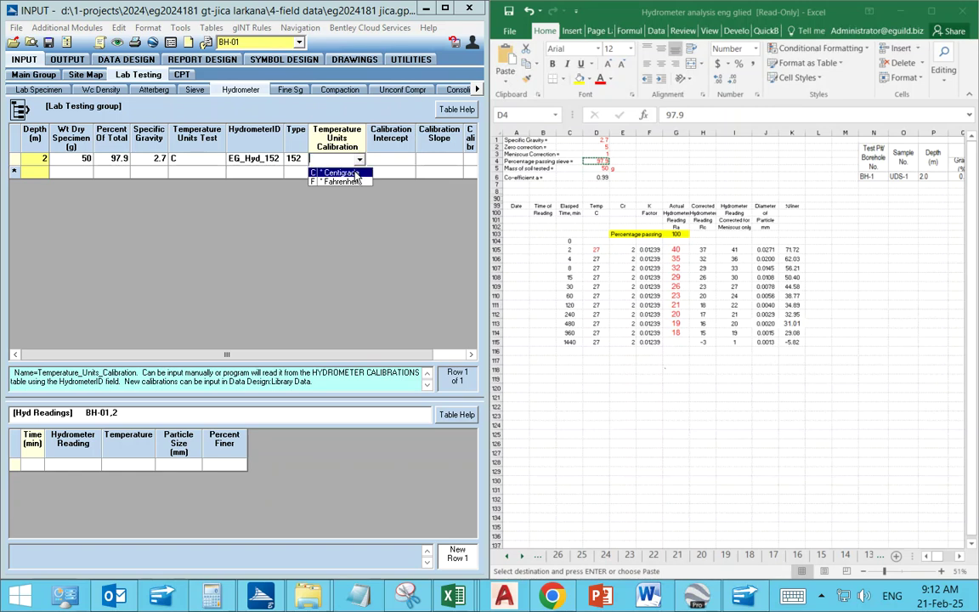
pyautogui.click(357, 178)
pyautogui.press('Tab')
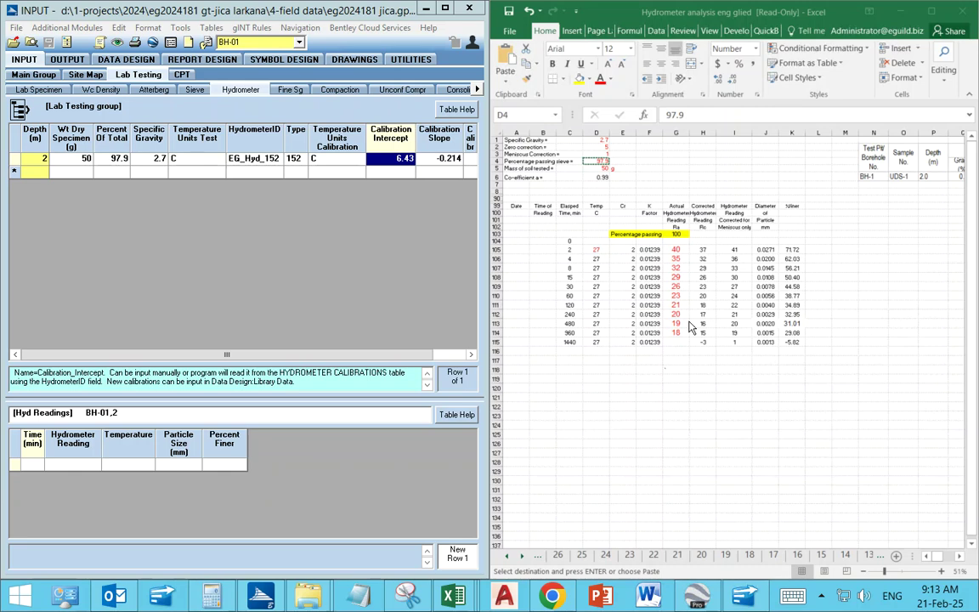
# Step: Copy the elapsed times from 2 to 960 min in Excel into the Time column of the Hyd Readings table
pyautogui.click(651, 278)
pyautogui.click(650, 259)
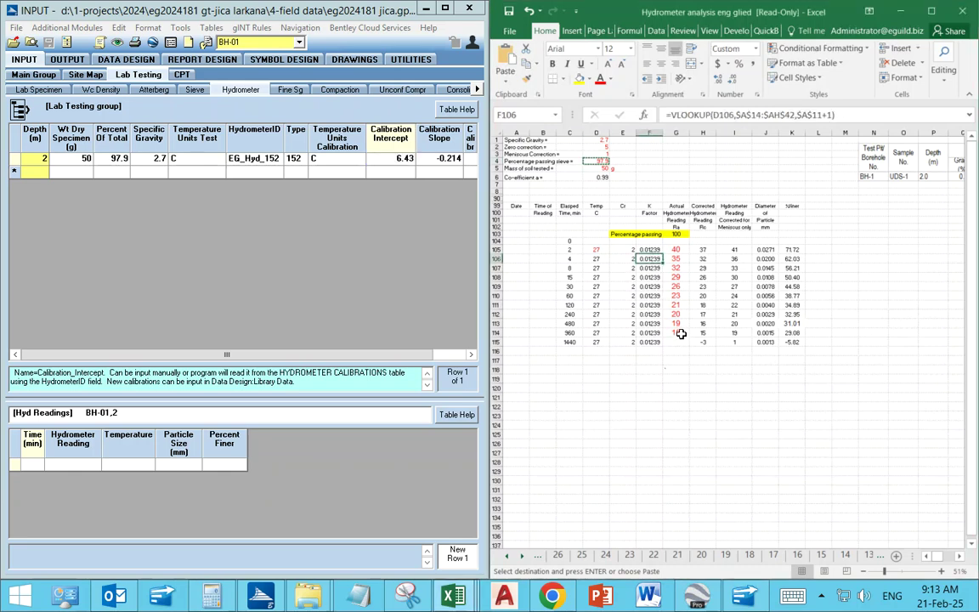
pyautogui.click(572, 333)
pyautogui.moveTo(575, 334); pyautogui.dragTo(580, 266)
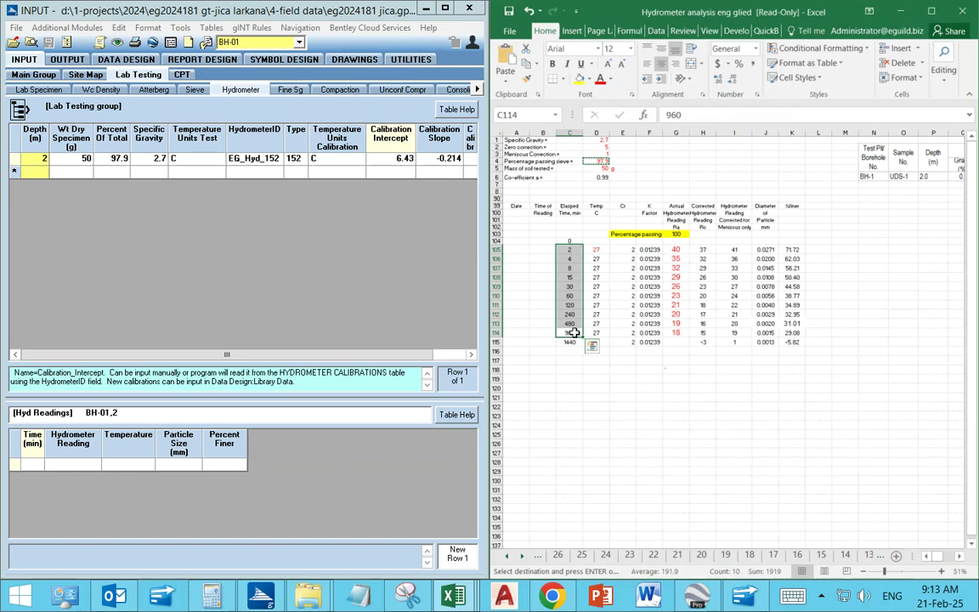
pyautogui.click(30, 466)
pyautogui.click(32, 467)
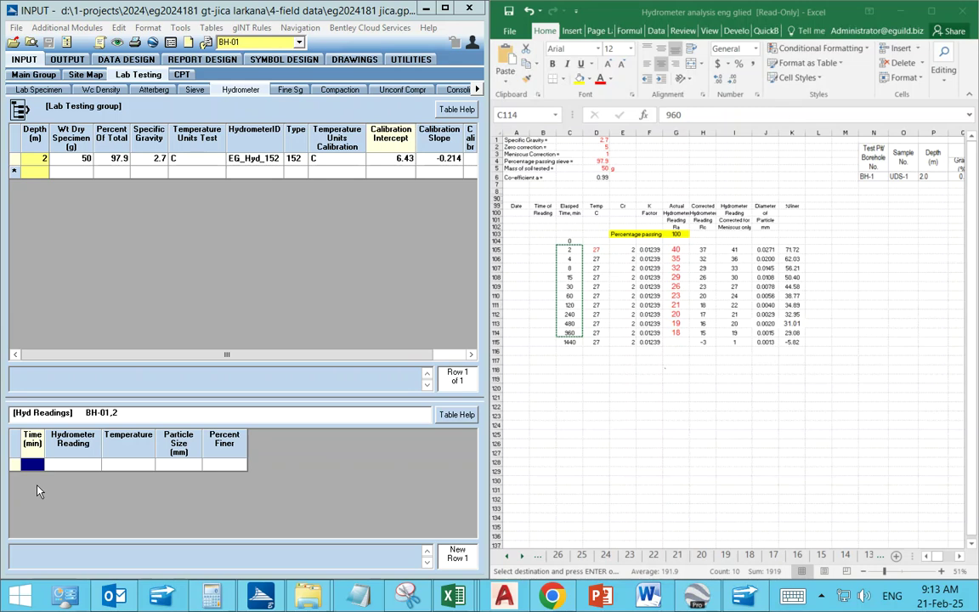
pyautogui.hotkey('ctrl', 'v')
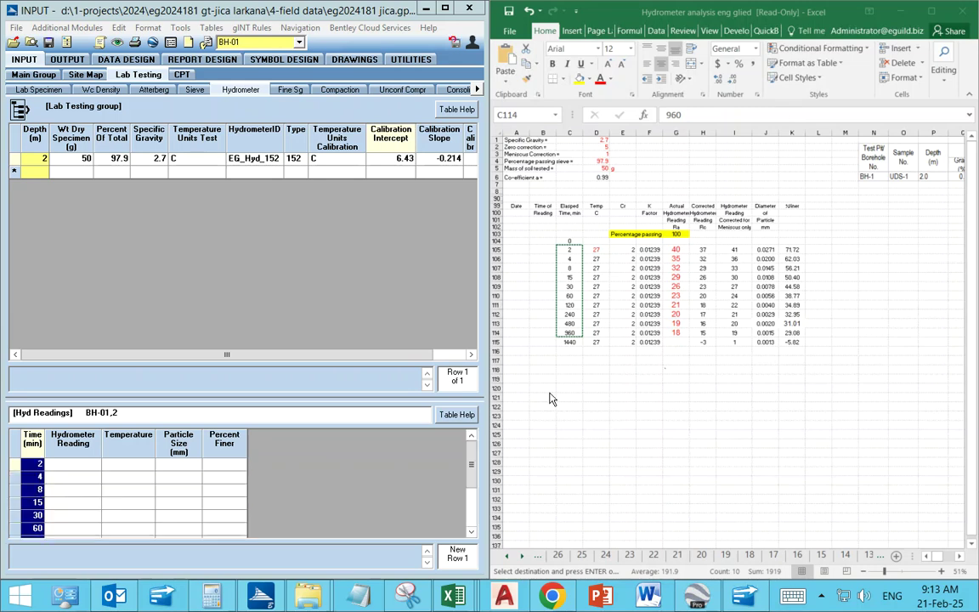
# Step: Copy the actual hydrometer readings, 40 down to 18, from Excel into the Hydrometer Reading column
pyautogui.hotkey('alt', 'Tab')
pyautogui.moveTo(682, 251); pyautogui.dragTo(680, 332)
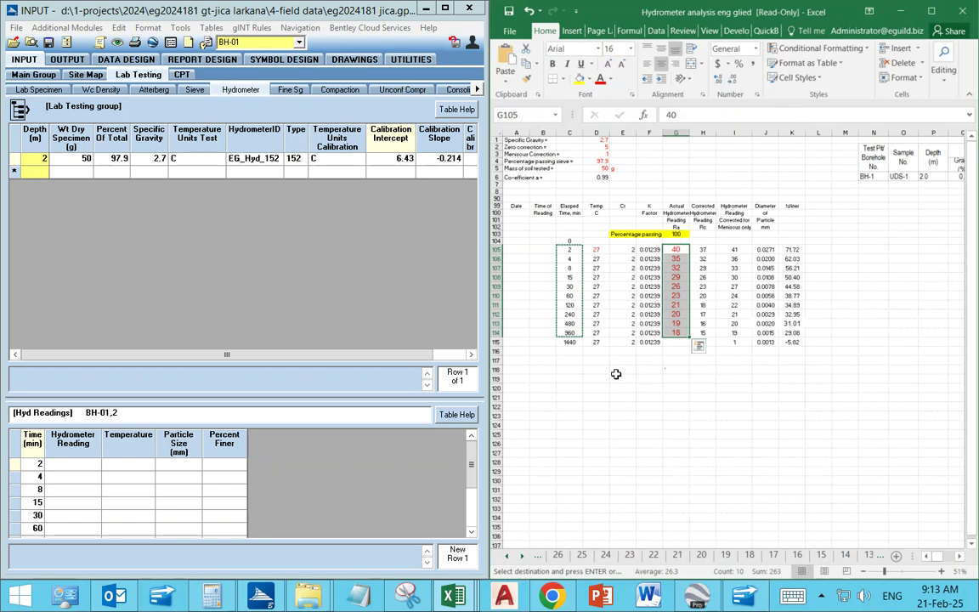
pyautogui.hotkey('ctrl', 'c')
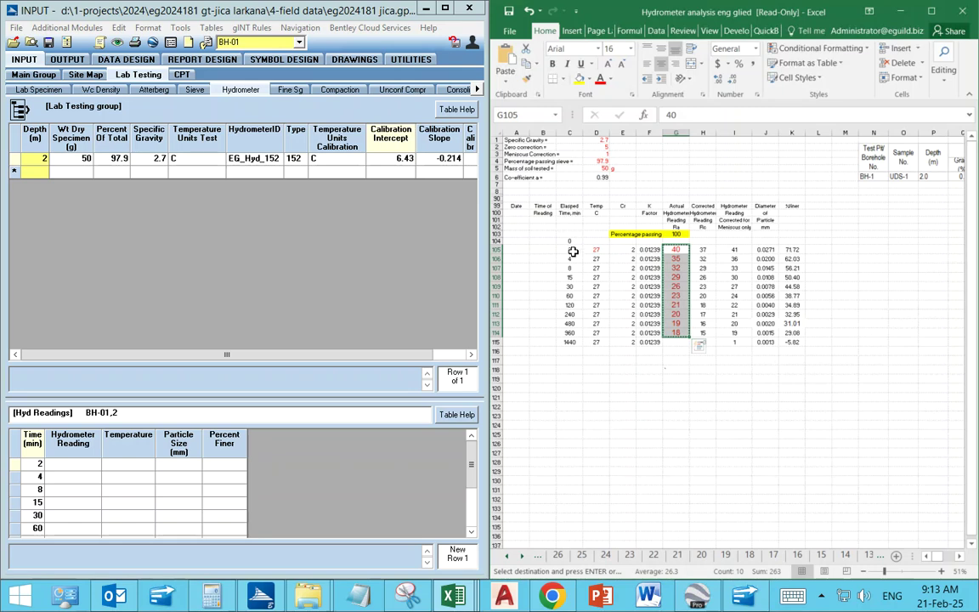
pyautogui.click(82, 467)
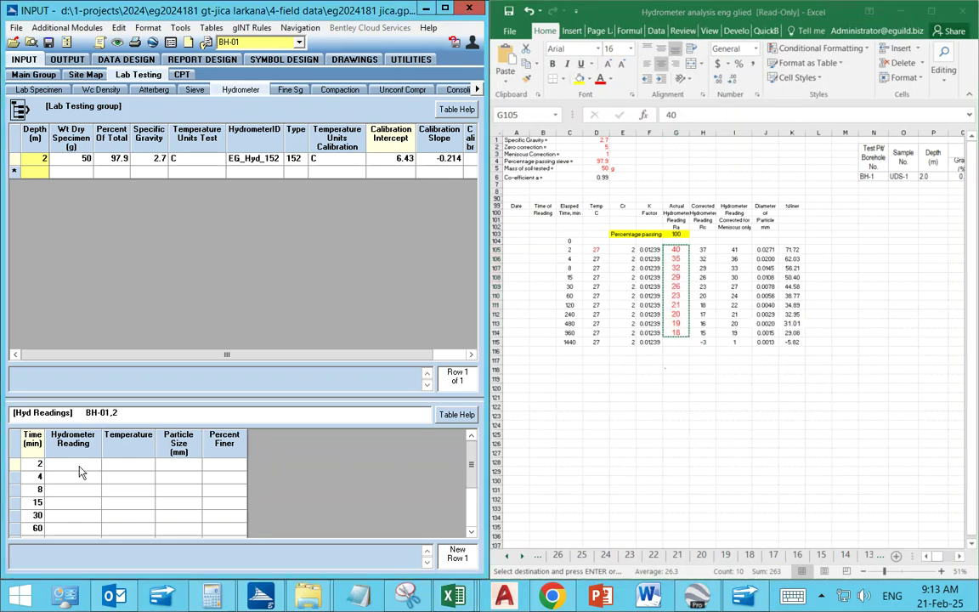
pyautogui.hotkey('ctrl', 'v')
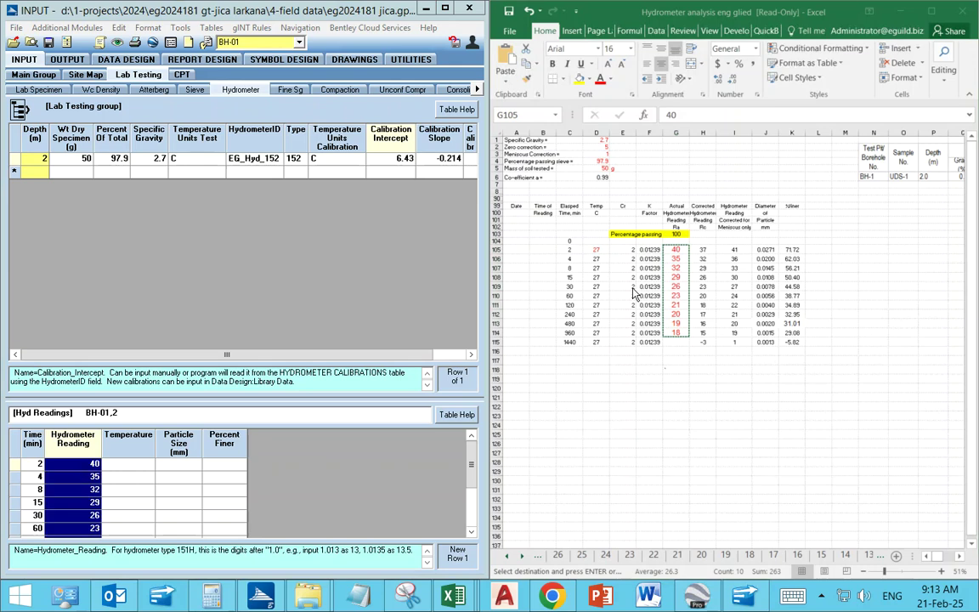
# Step: Copy the ten 27 °C temperatures for 2 to 960 min from Excel into the Temperature column and save the table
pyautogui.hotkey('alt', 'Tab')
pyautogui.moveTo(600, 250); pyautogui.dragTo(598, 332)
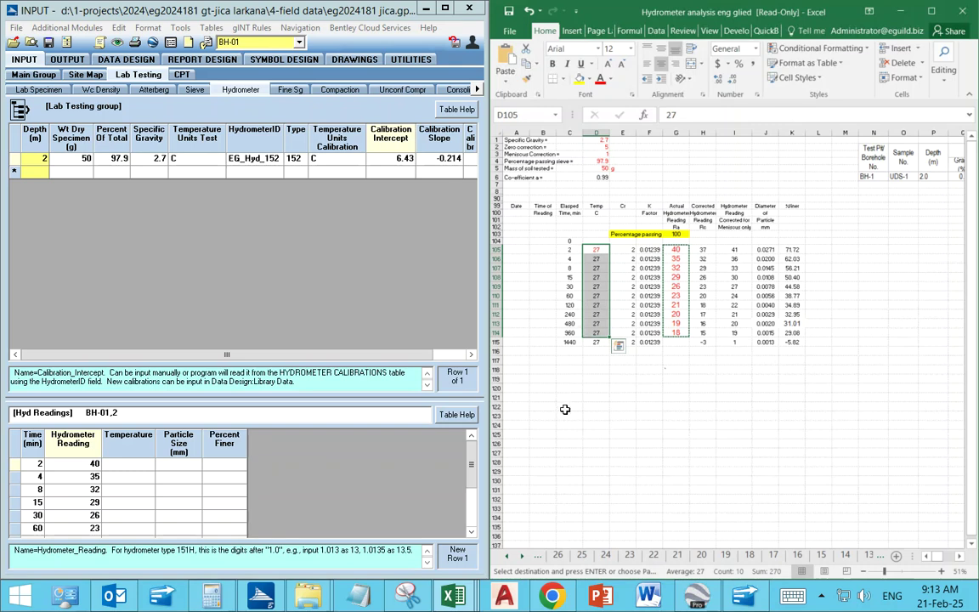
pyautogui.click(140, 464)
pyautogui.click(140, 467)
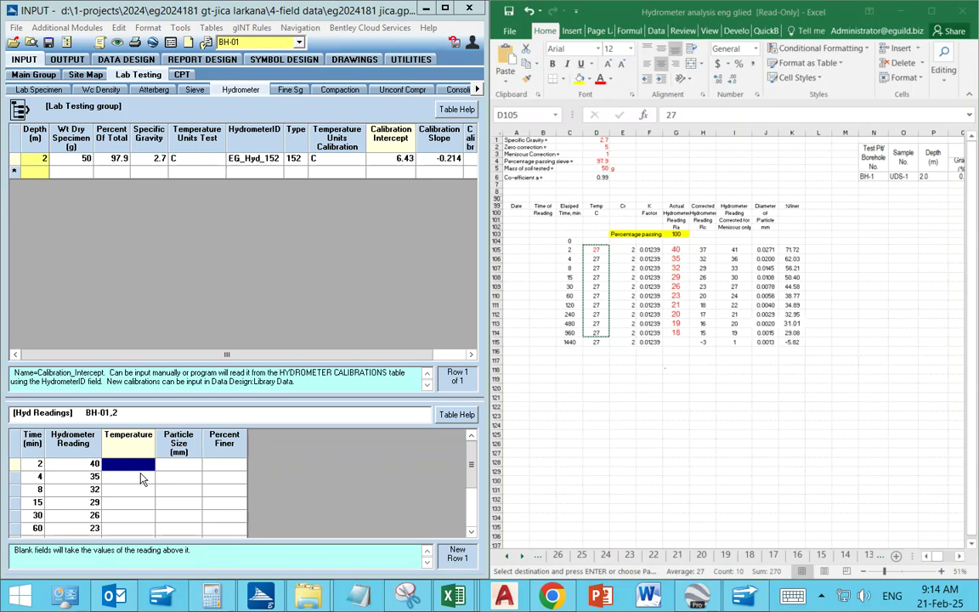
pyautogui.hotkey('ctrl', 'v')
pyautogui.click(181, 463)
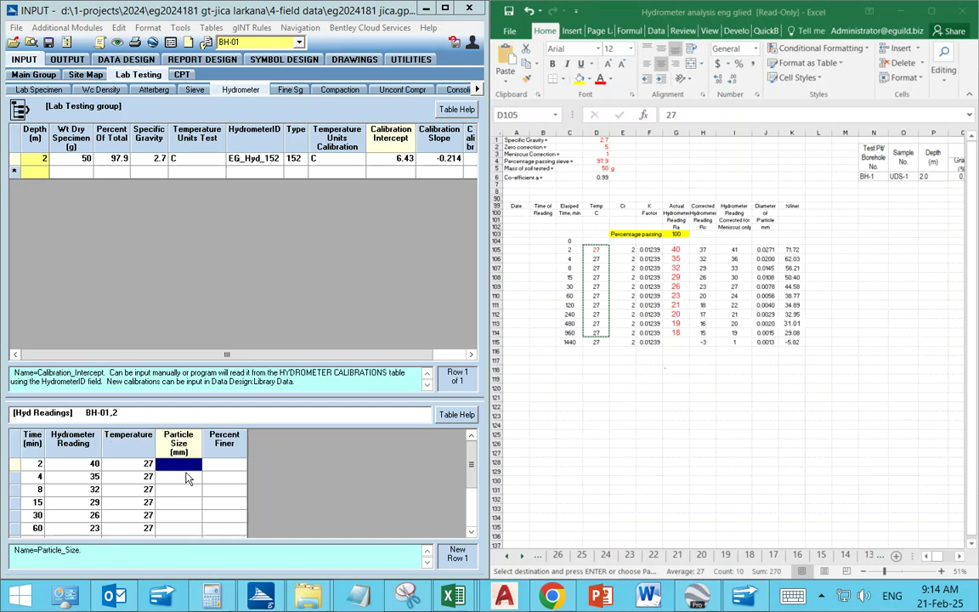
pyautogui.click(49, 43)
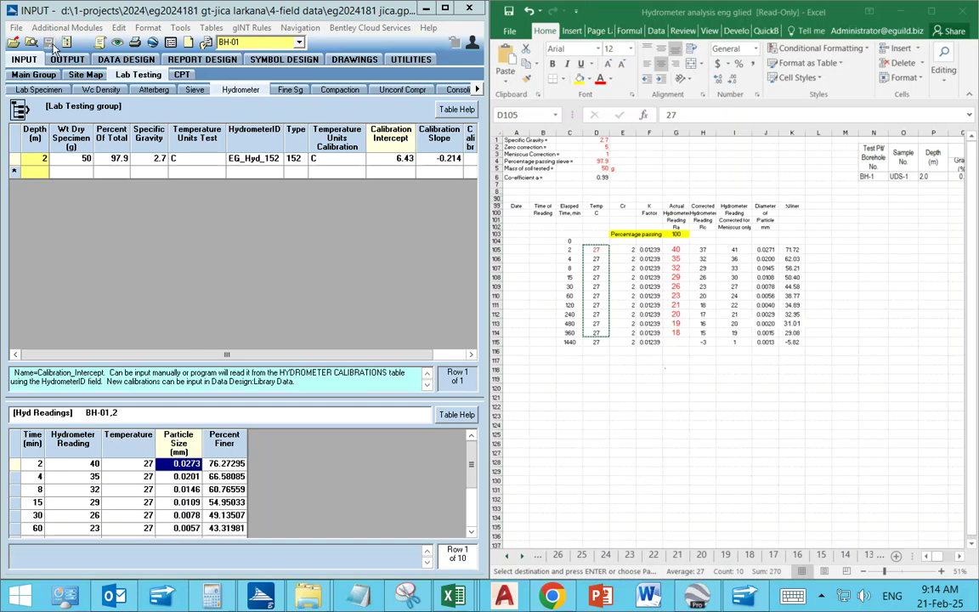
# Step: Select only BH-01 at depth 2 as the data source for the GRAIN SIZE graph output and preview it
pyautogui.scroll(-3, 291, 484)
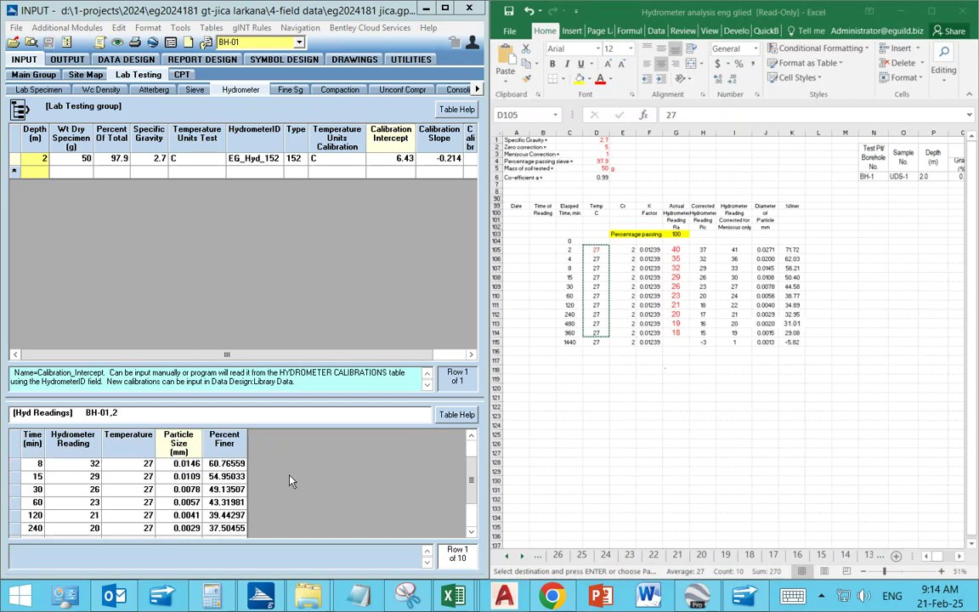
pyautogui.scroll(3, 289, 482)
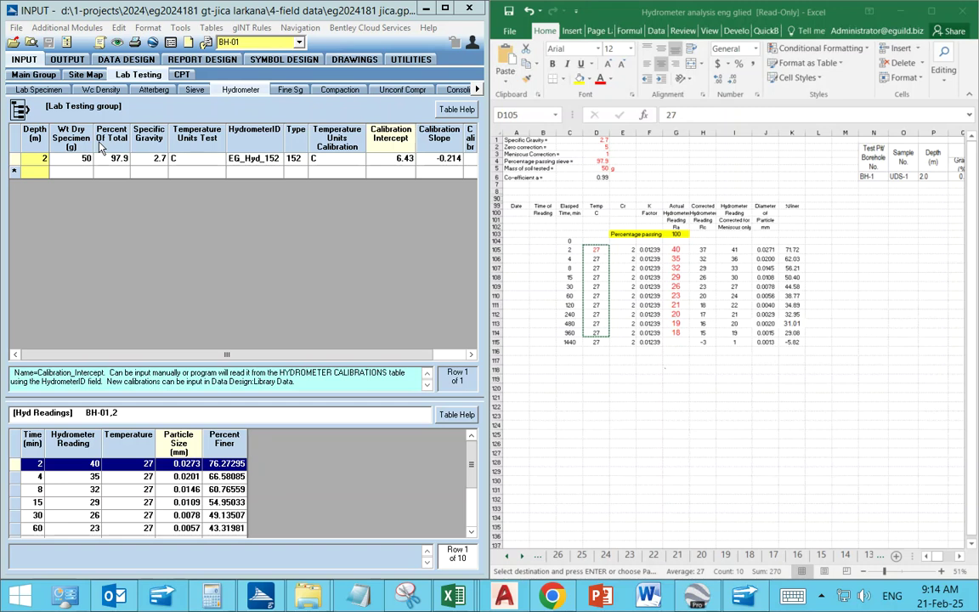
pyautogui.click(68, 61)
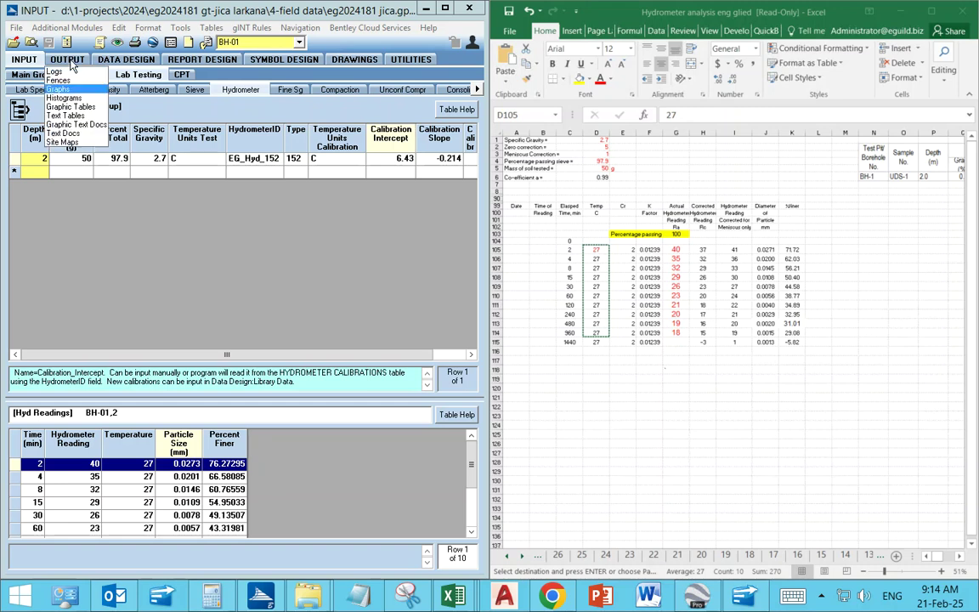
pyautogui.click(72, 66)
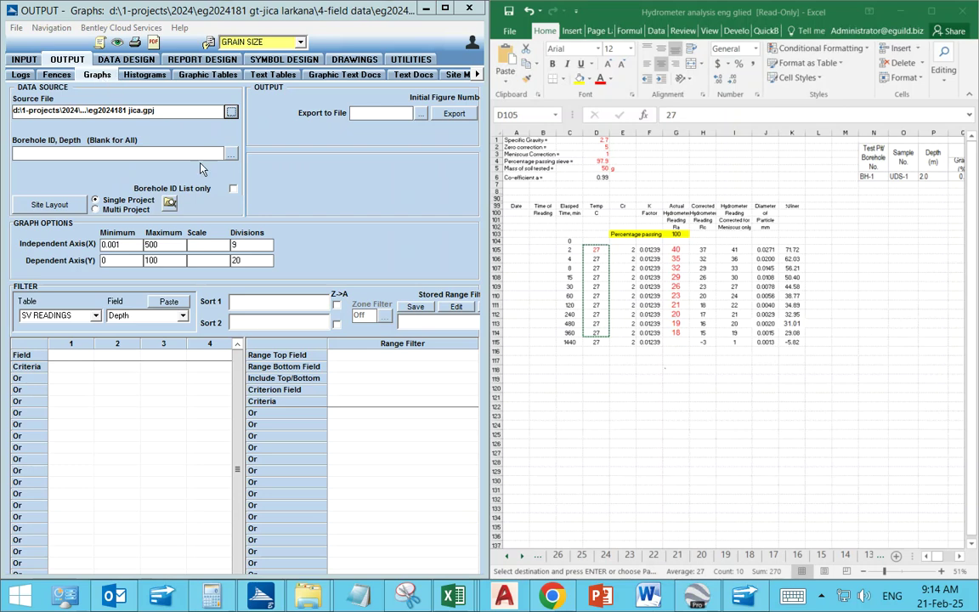
pyautogui.click(231, 154)
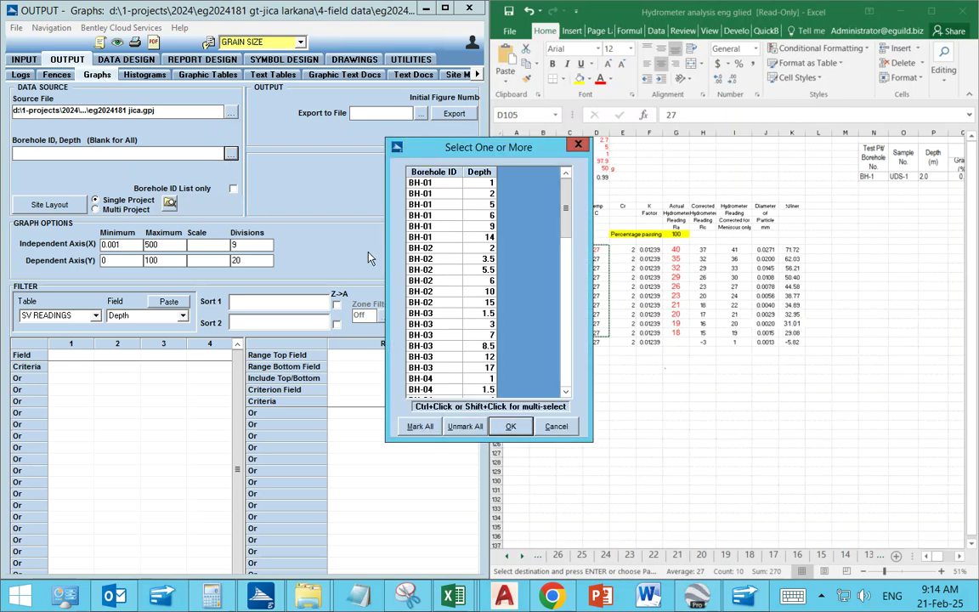
pyautogui.click(435, 194)
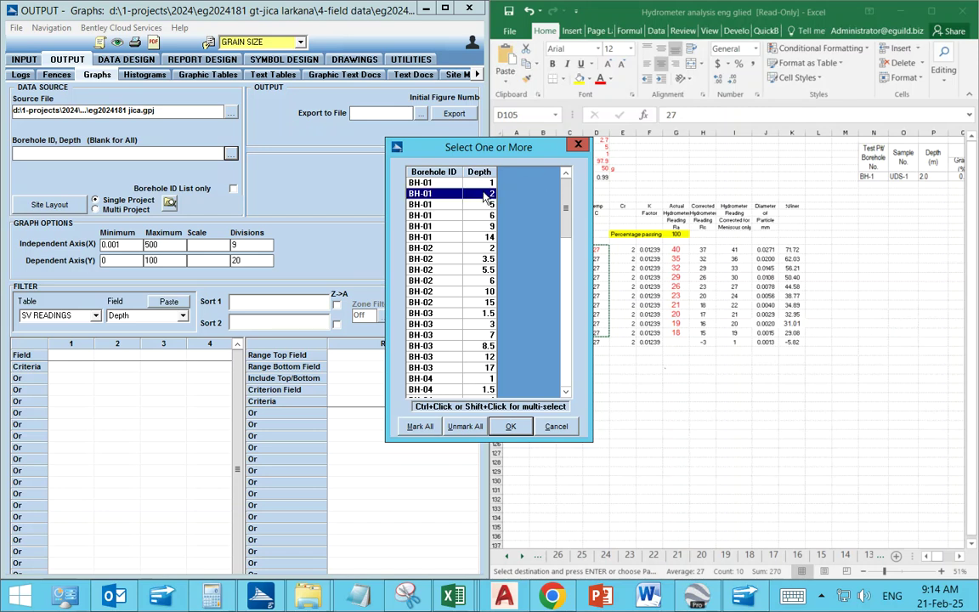
pyautogui.click(511, 423)
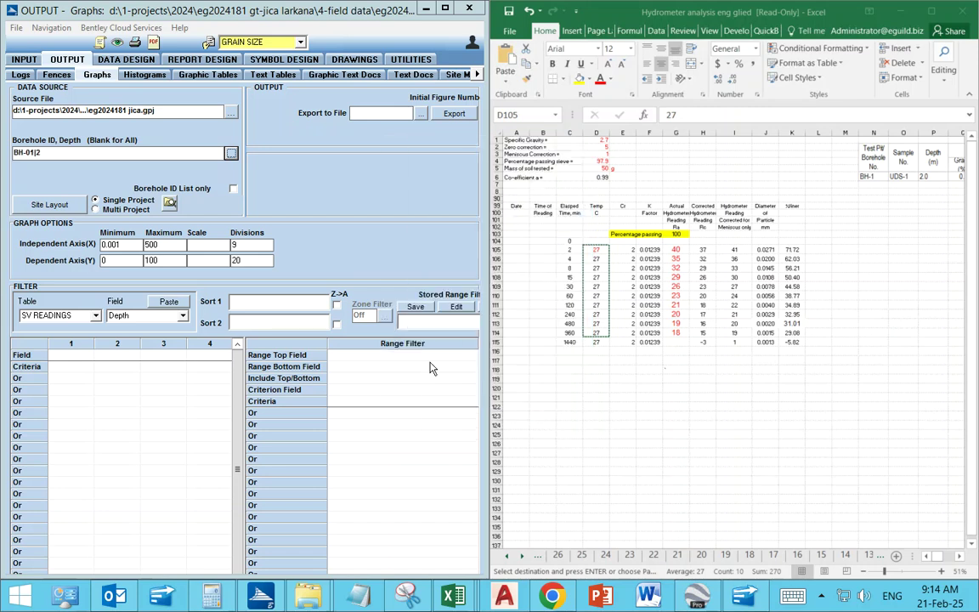
pyautogui.click(114, 41)
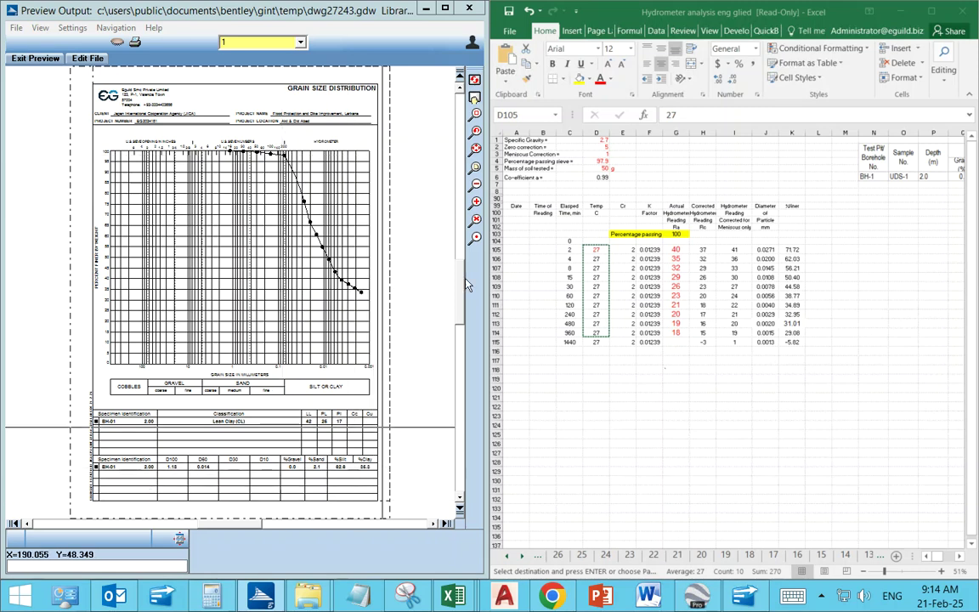
# Step: Examine the Atterberg limits and the gravel, sand, silt and clay percentages in the tables below the grain size graph
pyautogui.click(477, 116)
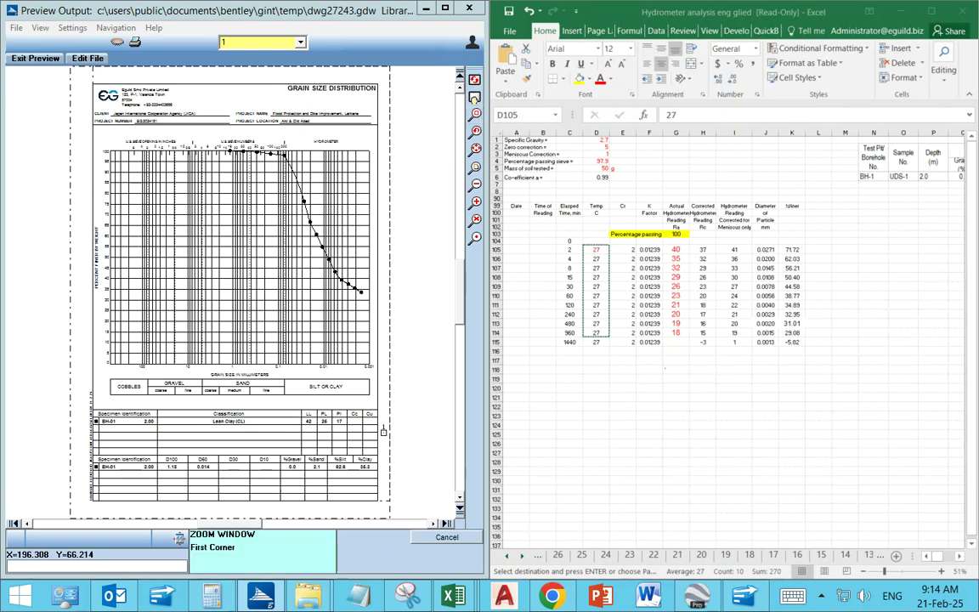
pyautogui.click(269, 442)
pyautogui.click(380, 483)
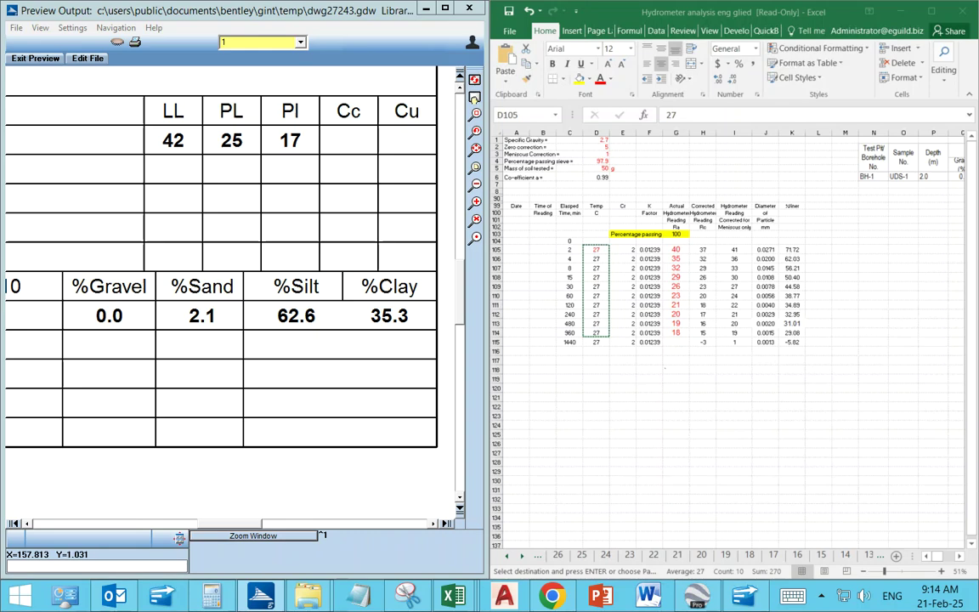
pyautogui.scroll(-1, 462, 412)
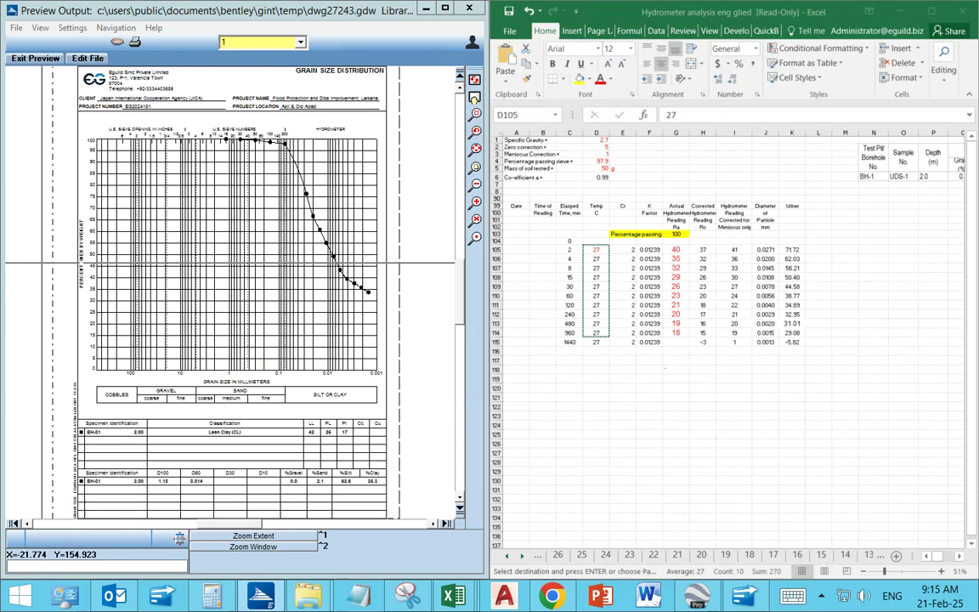
# Step: Inspect the hydrometer part of the grain size curve up close and close the graph preview
pyautogui.click(478, 113)
pyautogui.click(382, 309)
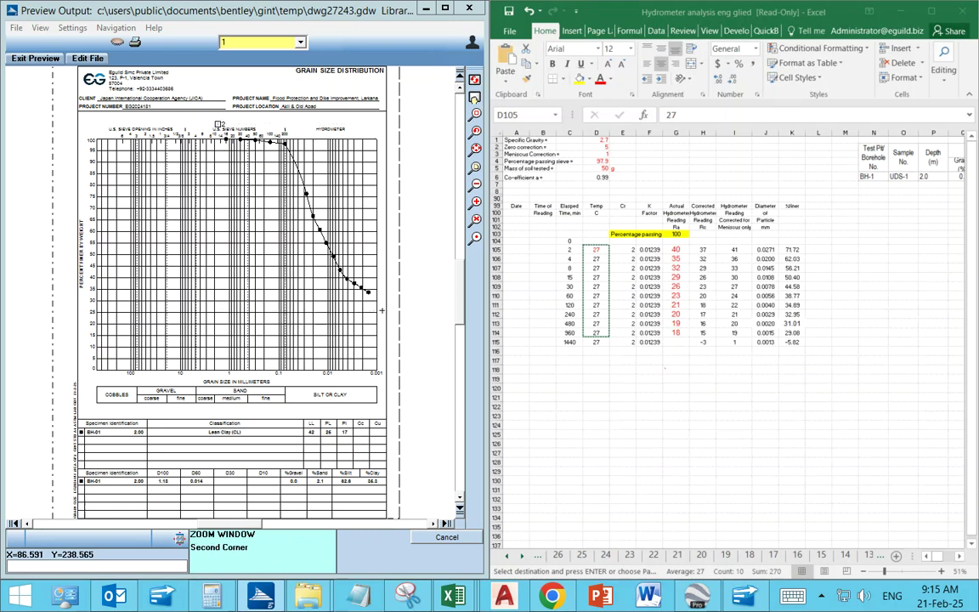
pyautogui.click(207, 123)
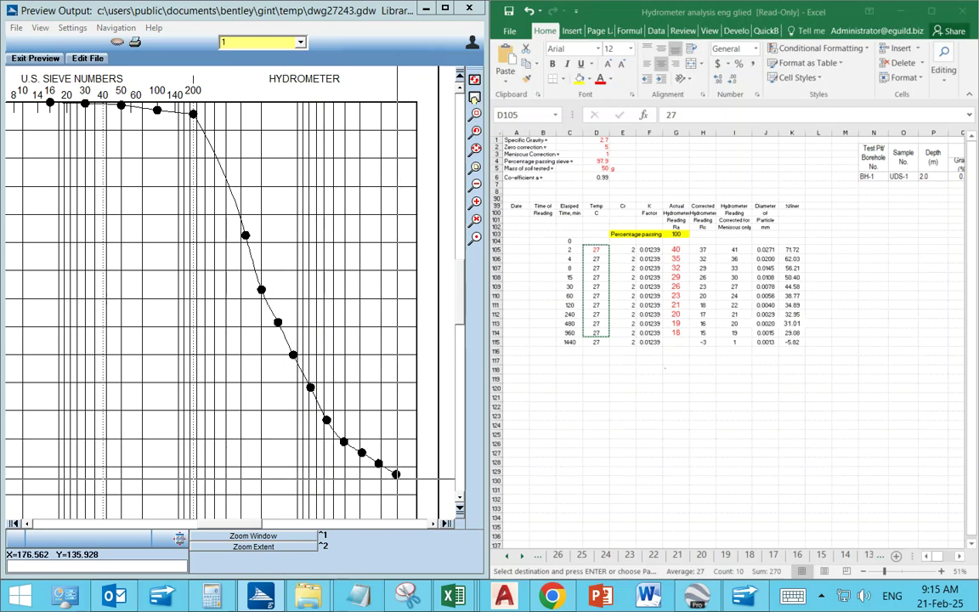
pyautogui.press('Escape')
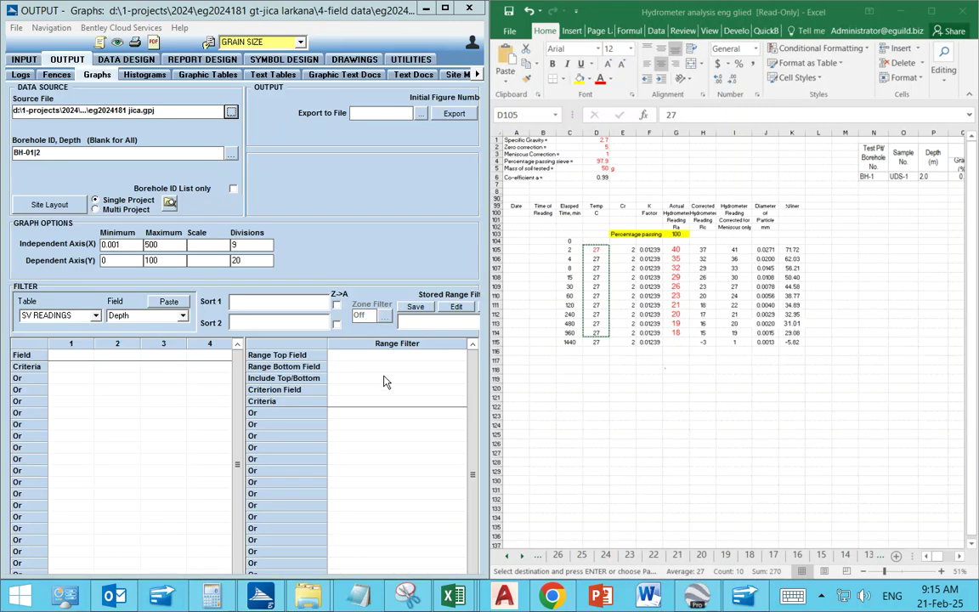